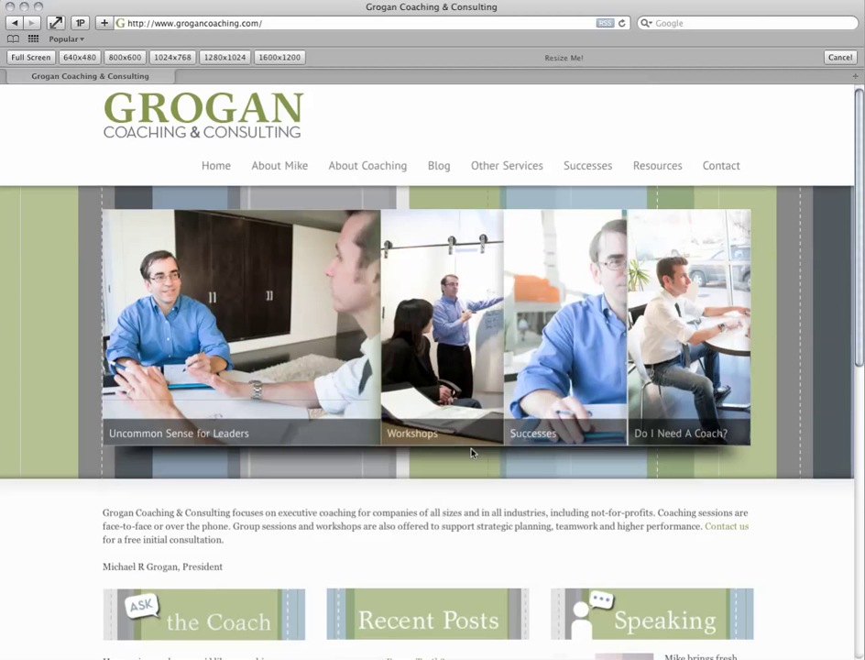
- Load the Grogan Coaching site's admin Dashboard by appending wp-admin to the URL
click(316, 25)
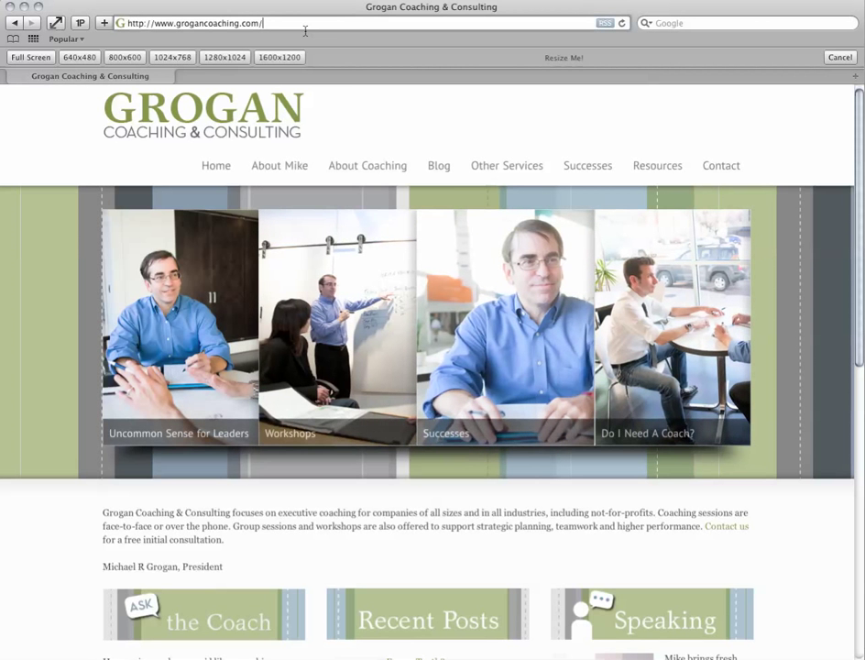
text(wp)
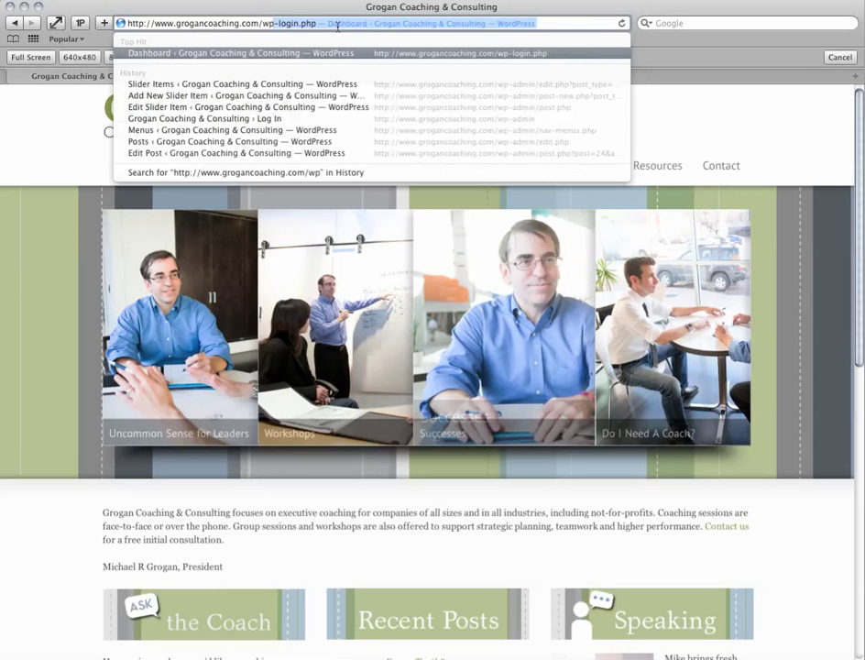
text(-admin)
key(Return)
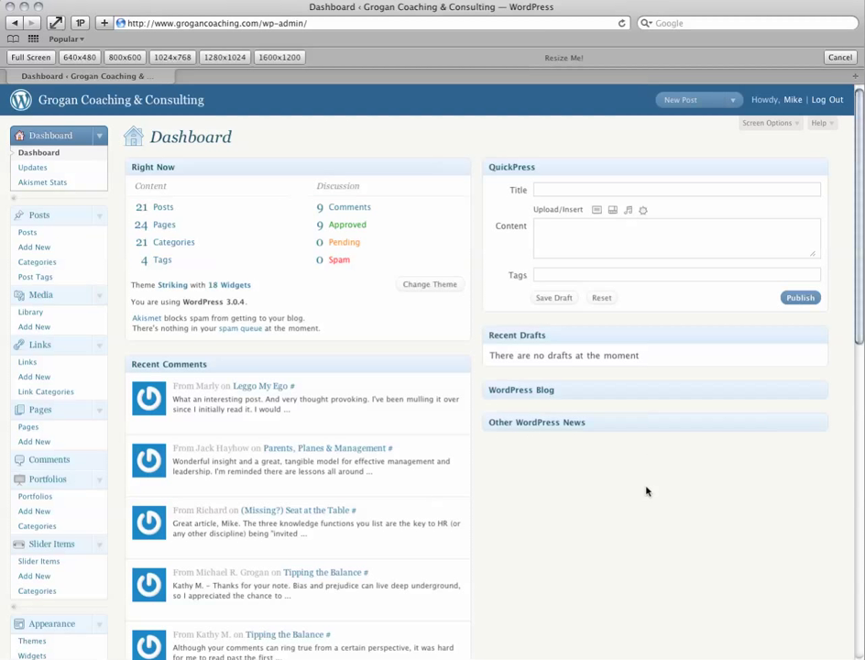
mouse_move(314, 586)
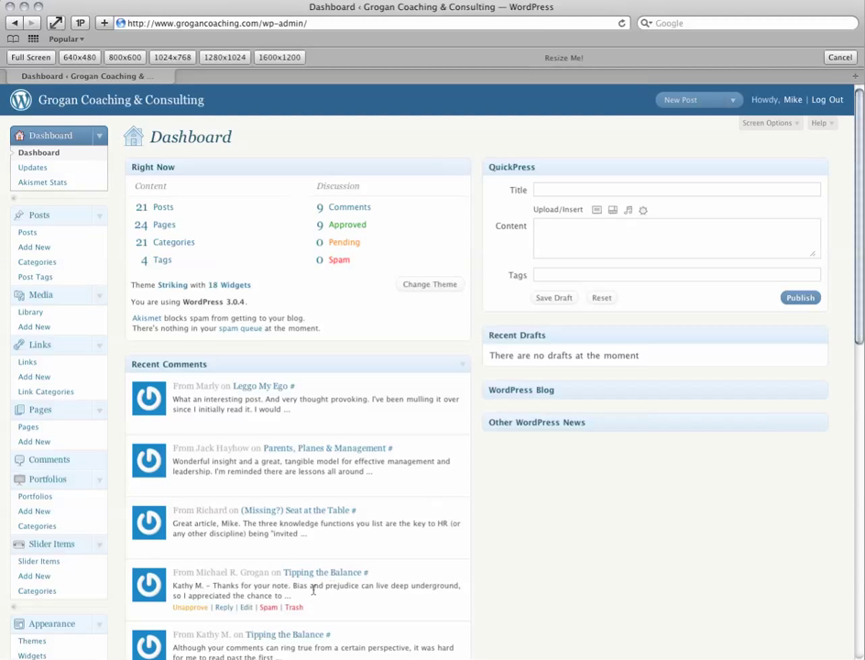
- Quick Edit the 'Uncommon Sense for Leaders' slider item and change its status to Draft
click(37, 561)
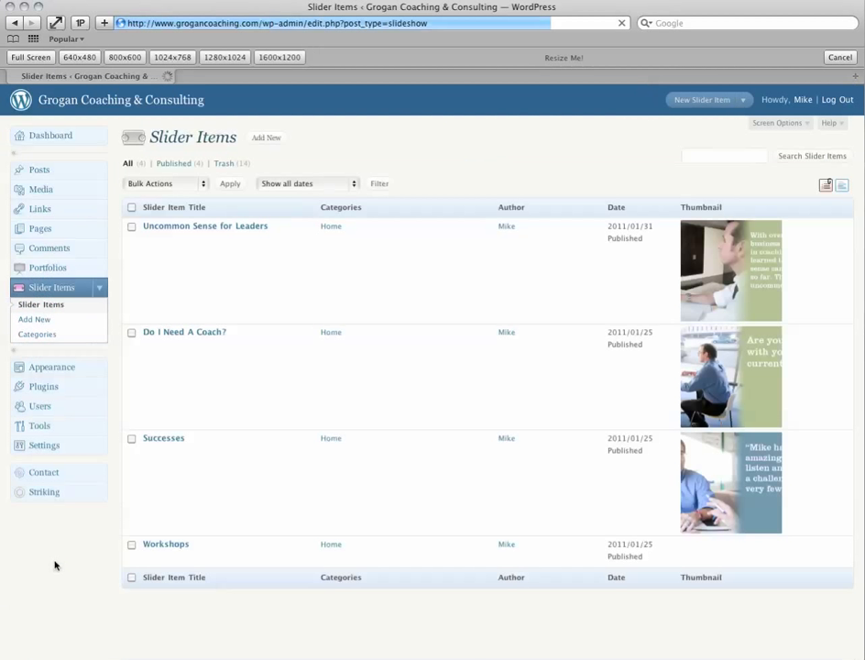
scroll(380, 520, down, 1)
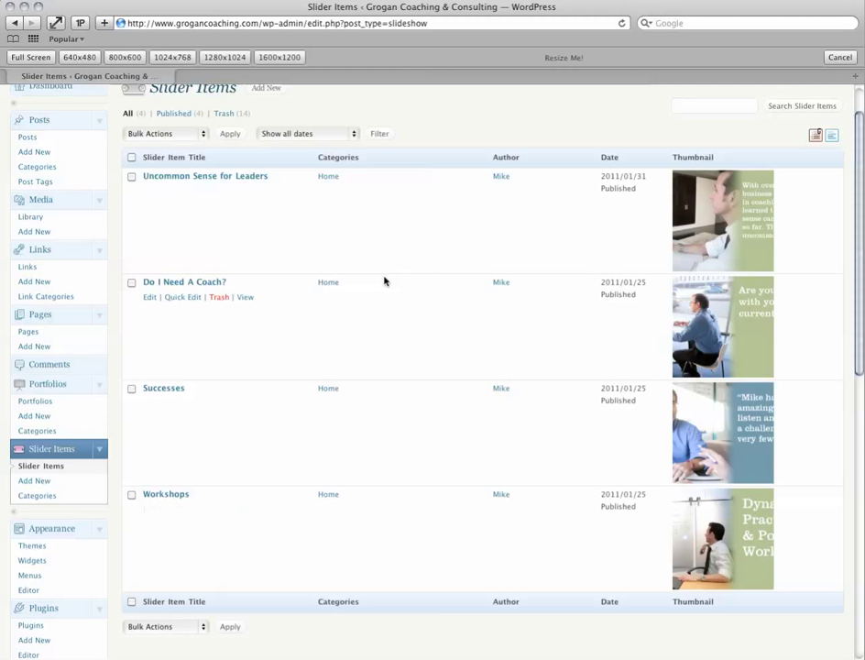
mouse_move(275, 266)
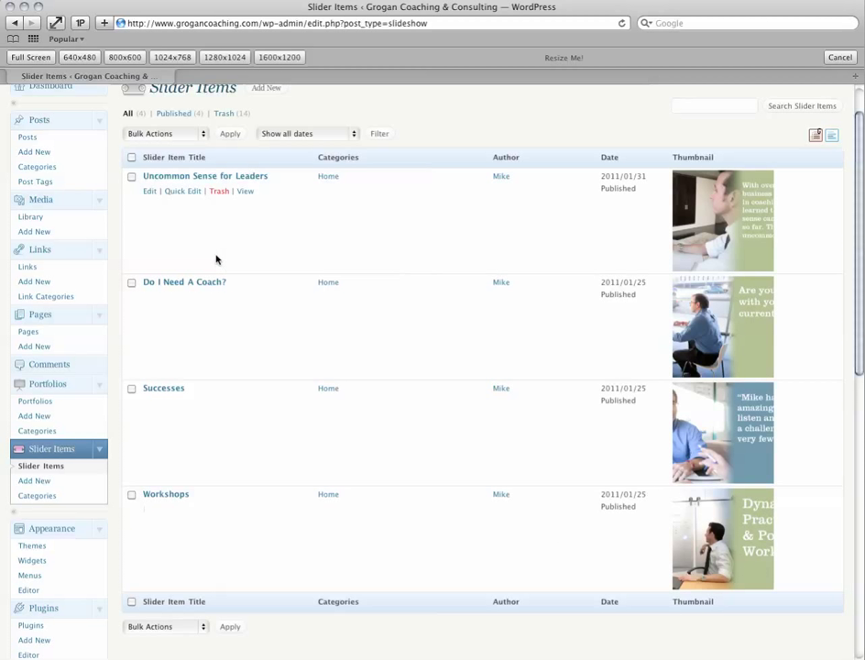
click(181, 191)
click(603, 178)
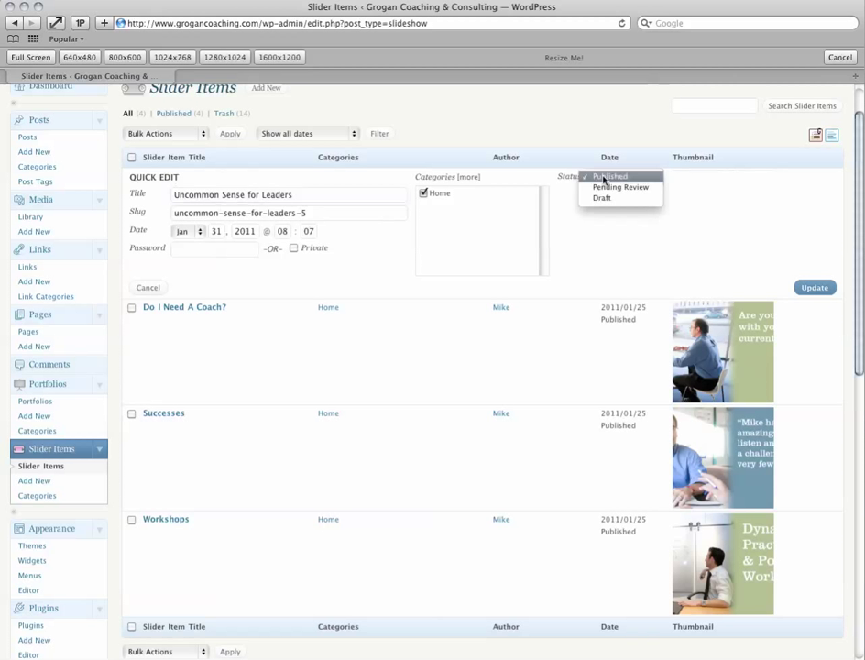
click(614, 199)
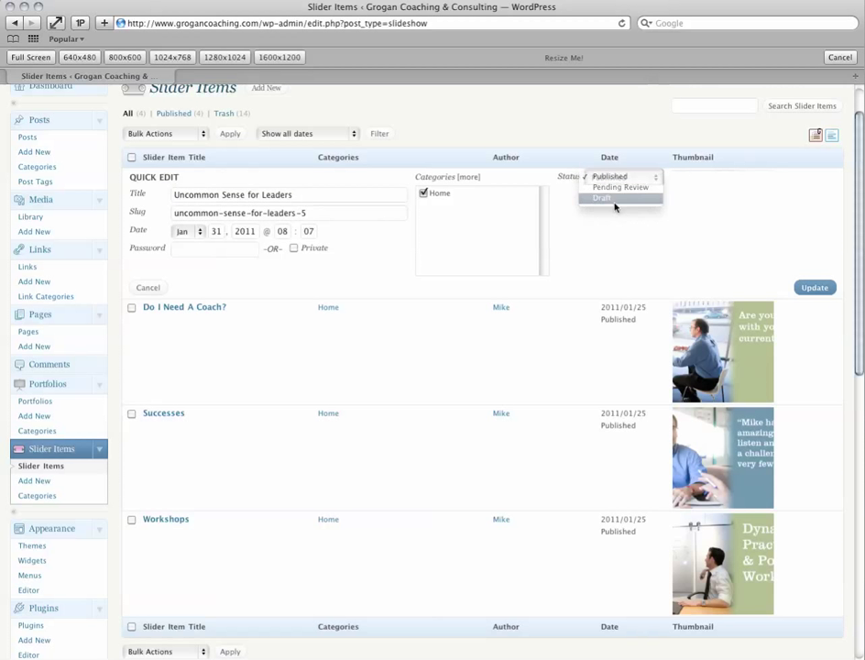
click(814, 288)
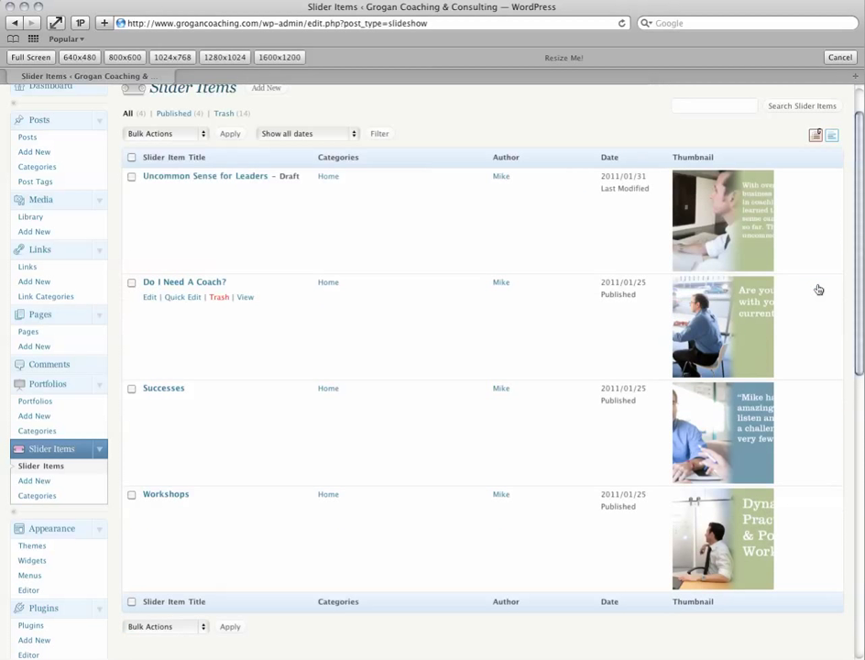
- Confirm grogancoaching.com's homepage slider now shows three panels, then return to the Slider Items list
key(super+t)
text(grogancoaching.com/)
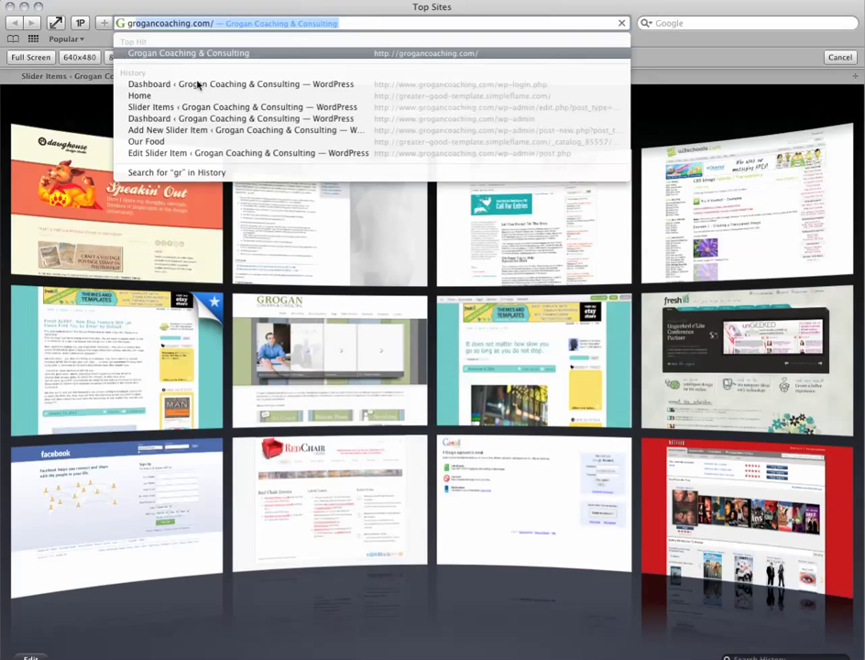
key(Return)
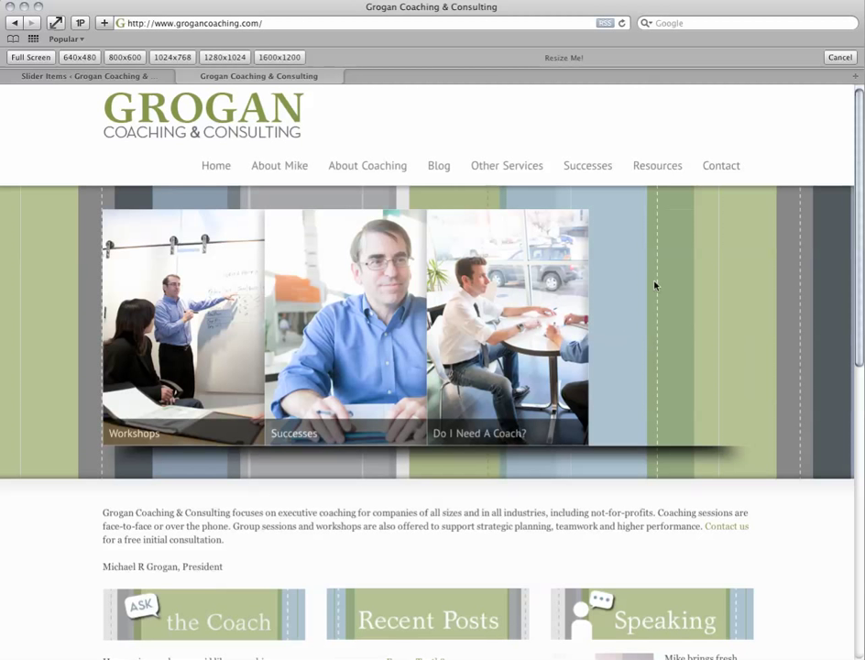
mouse_move(82, 76)
click(117, 78)
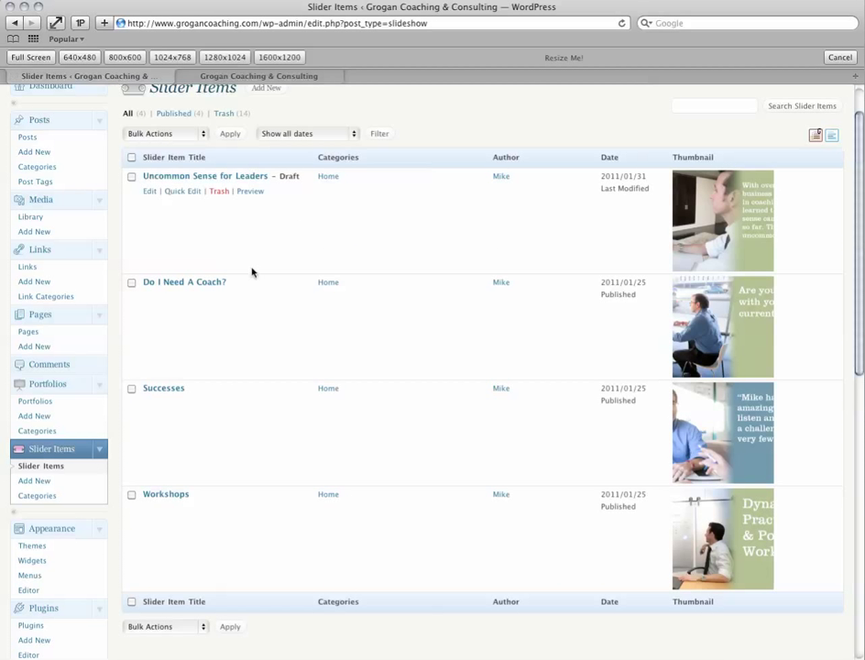
scroll(251, 271, up, 2)
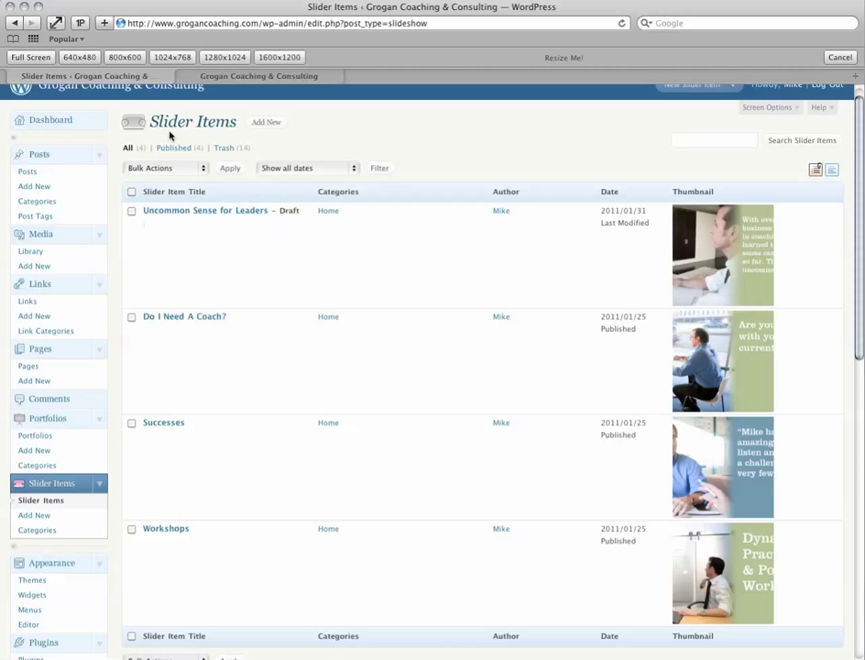
- Start a new slider item titled 'Uncommon Sense for Leaders', filed under the Home category
click(272, 125)
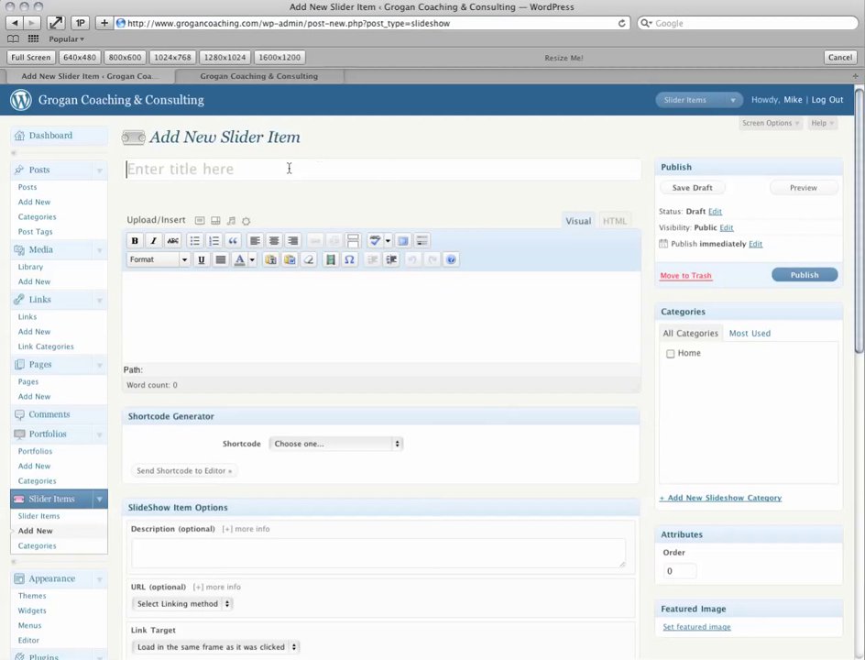
text(Unco)
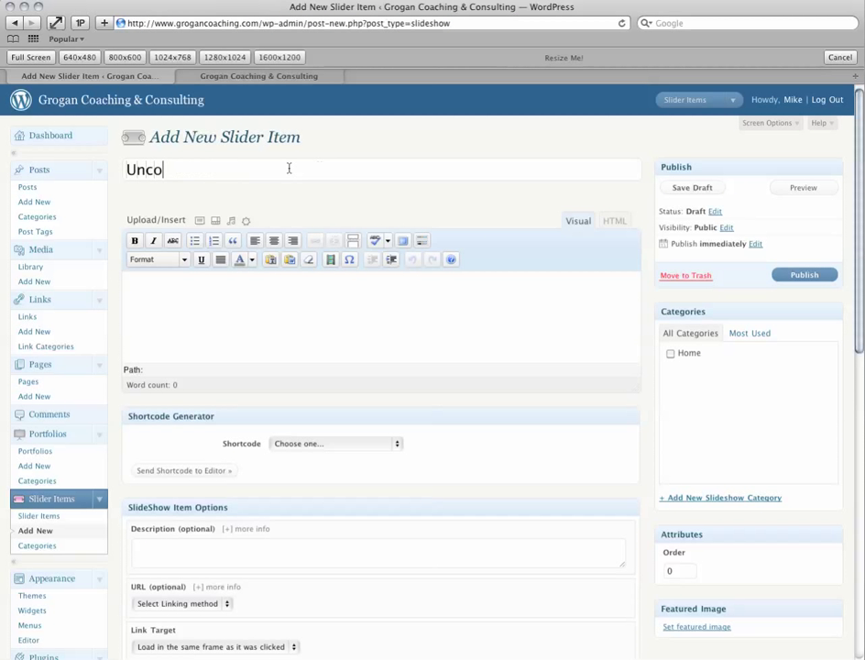
text(mmon Sense )
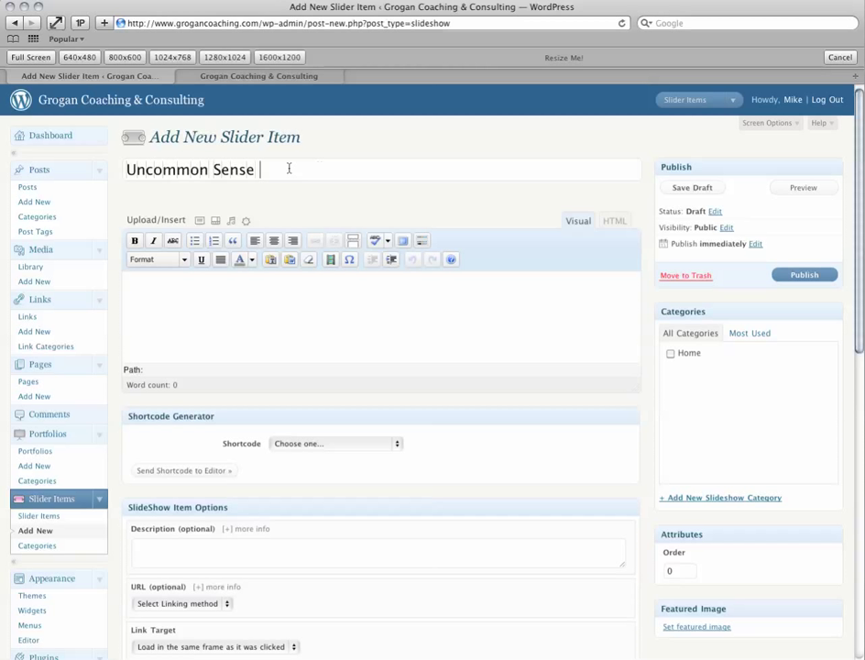
text(for Leaders)
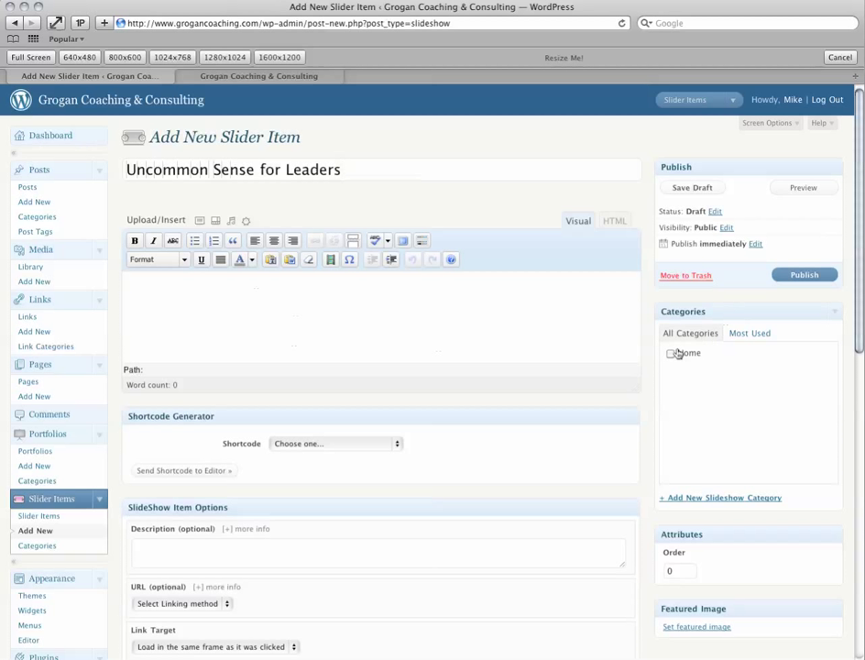
click(671, 352)
scroll(701, 359, down, 2)
scroll(700, 359, down, 1)
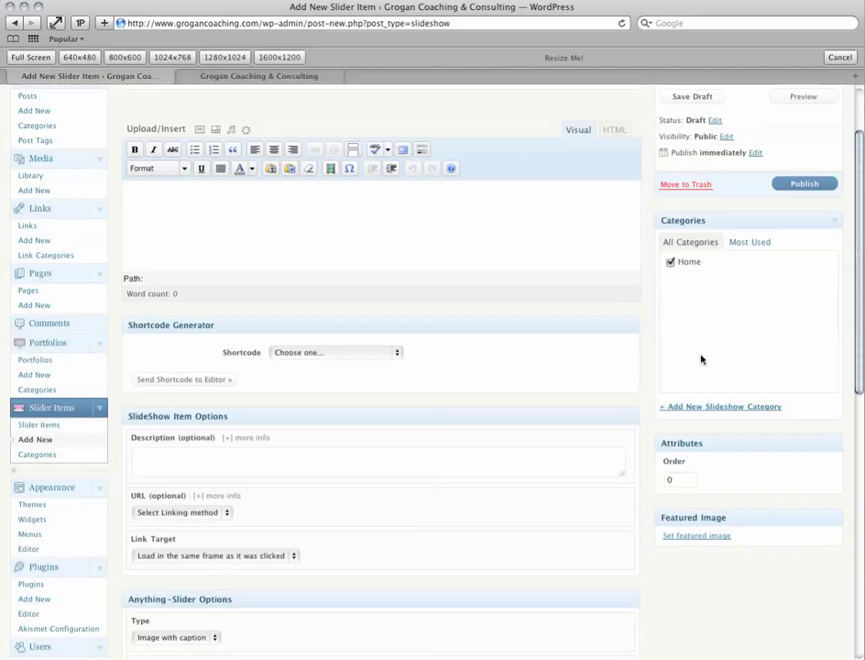
scroll(701, 358, down, 2)
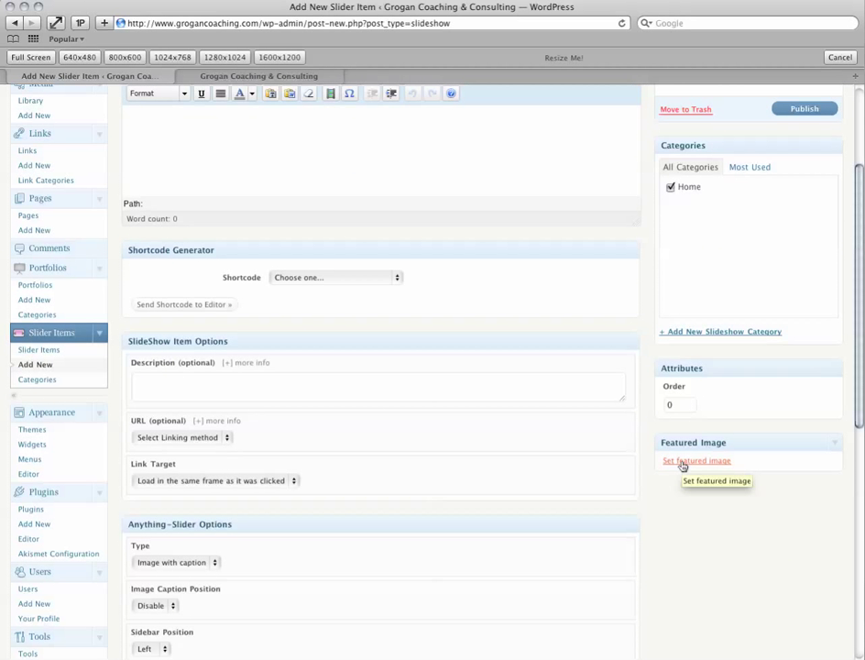
- Search the Media Library for 'slide' and set slide_blog as the featured image
click(682, 463)
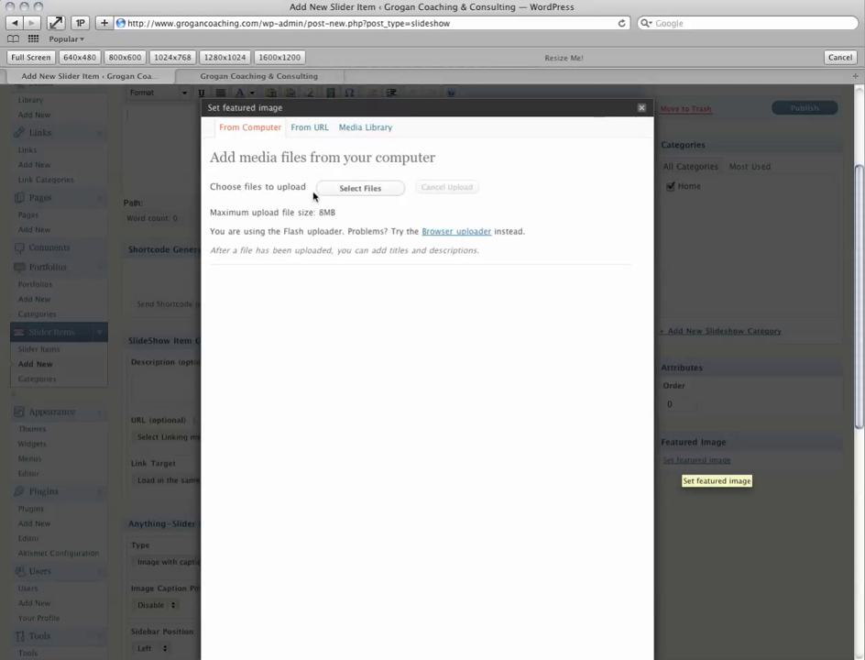
click(357, 129)
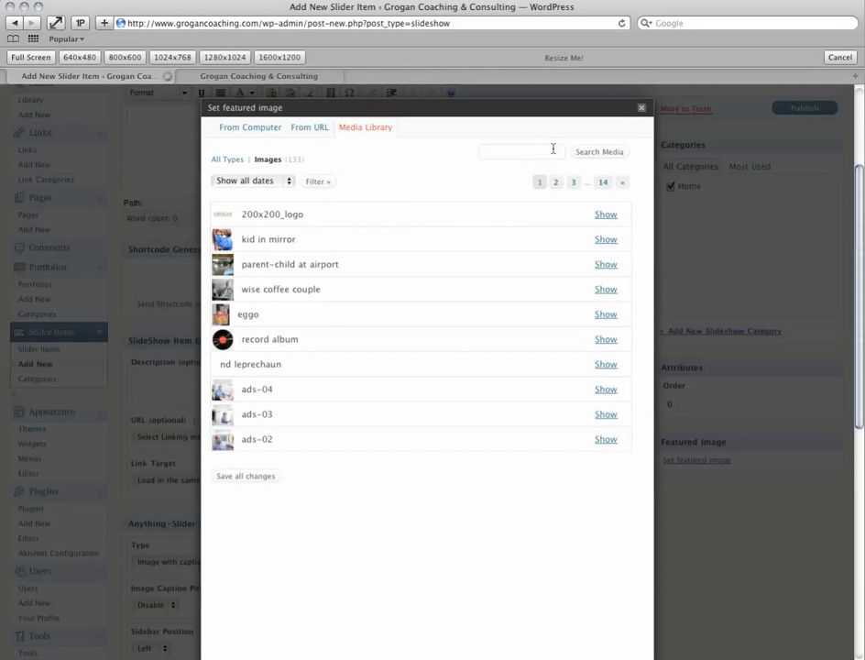
click(553, 150)
text(slide)
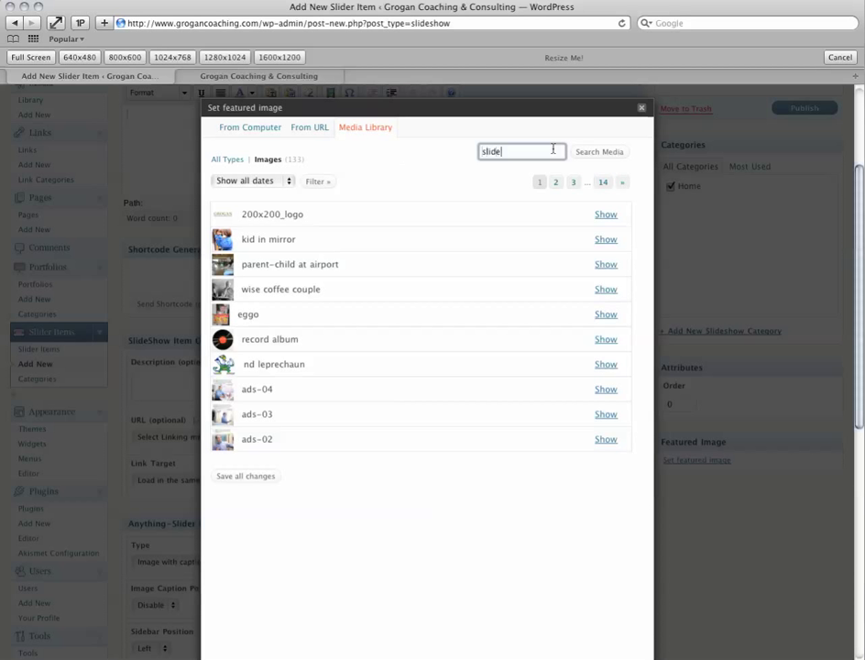
click(614, 153)
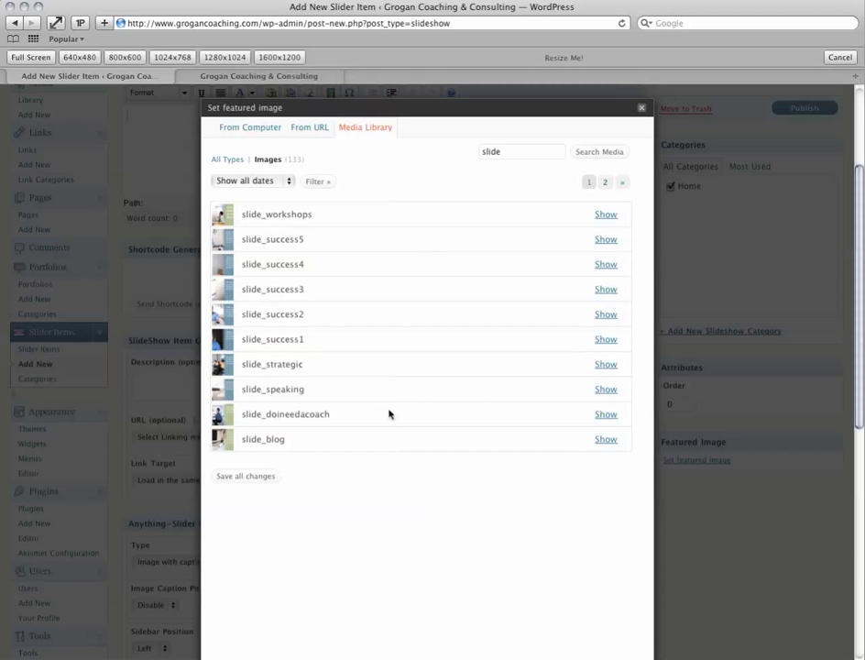
click(604, 439)
scroll(523, 401, down, 4)
scroll(523, 401, down, 1)
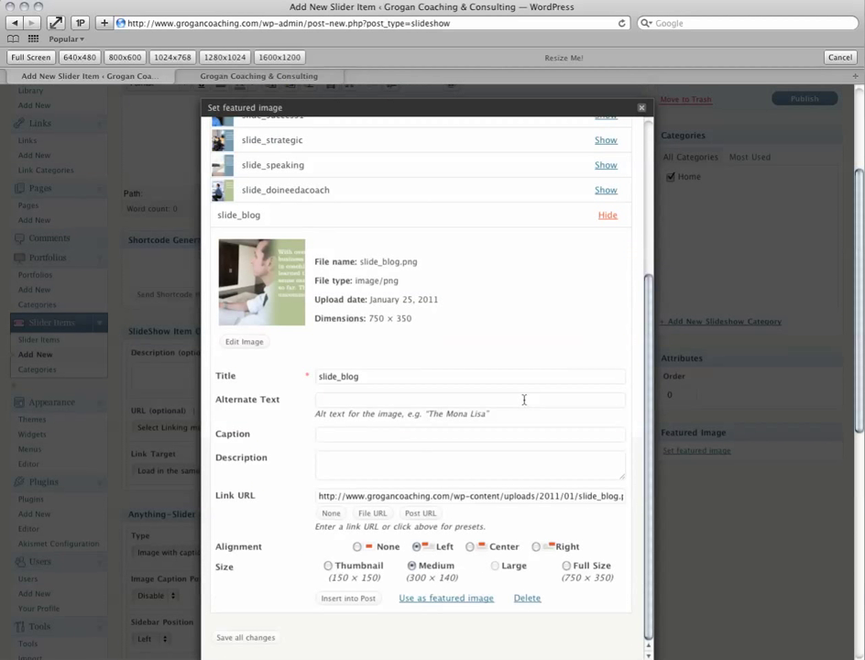
scroll(521, 398, down, 2)
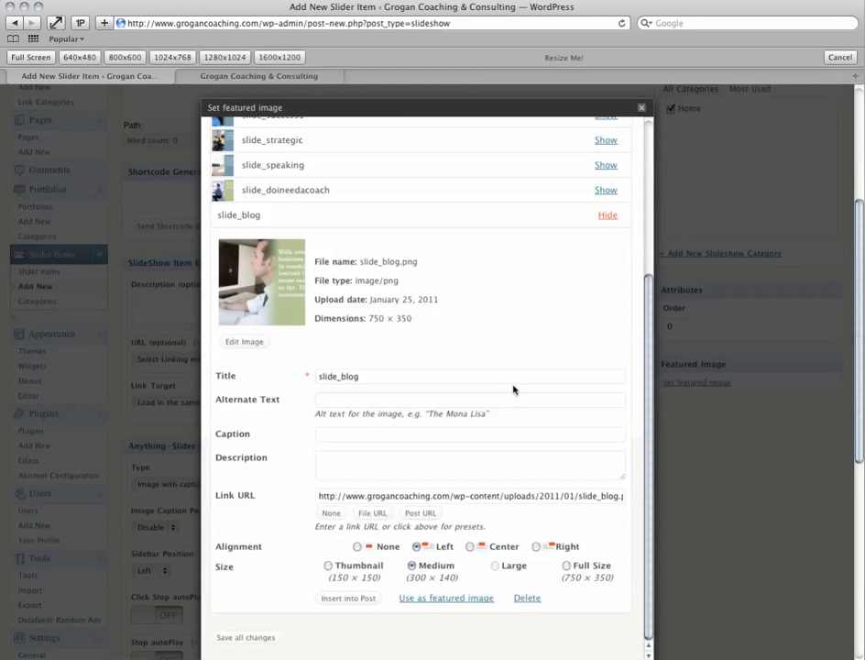
click(415, 600)
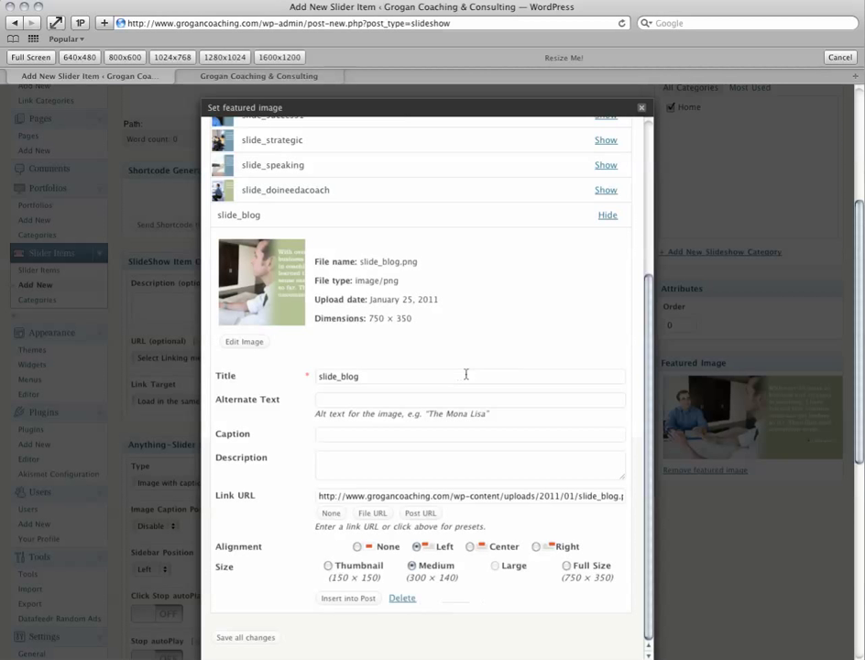
- Close the featured image dialog to return to the slider item form
click(643, 111)
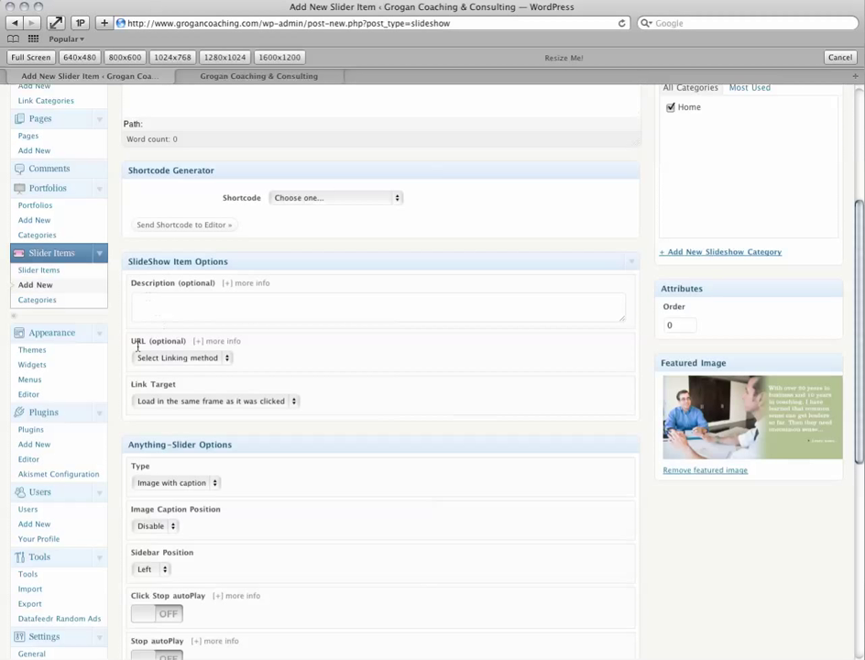
- Set the slide's link to 'Link to page' pointing at the Uncommon Sense for Leaders page
click(176, 359)
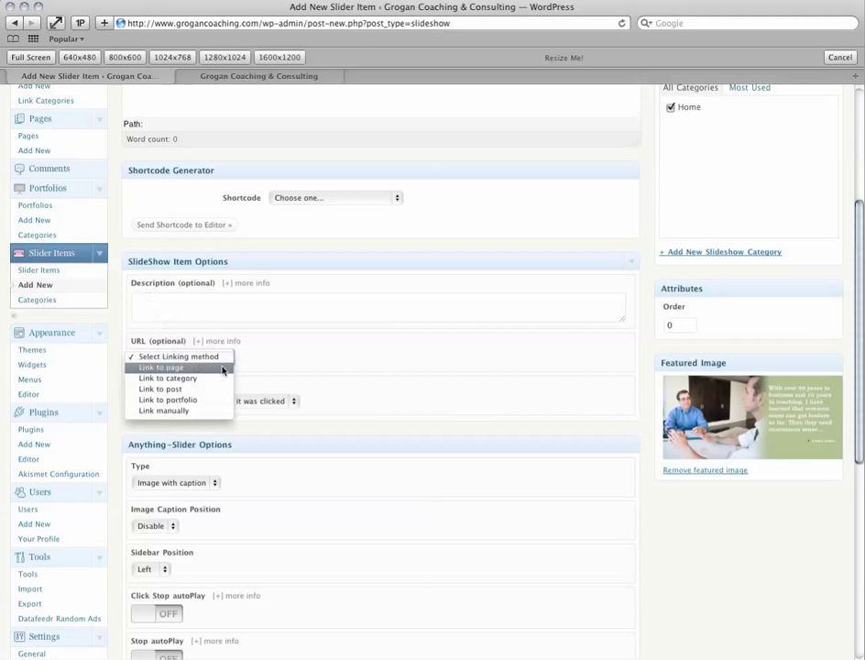
click(222, 369)
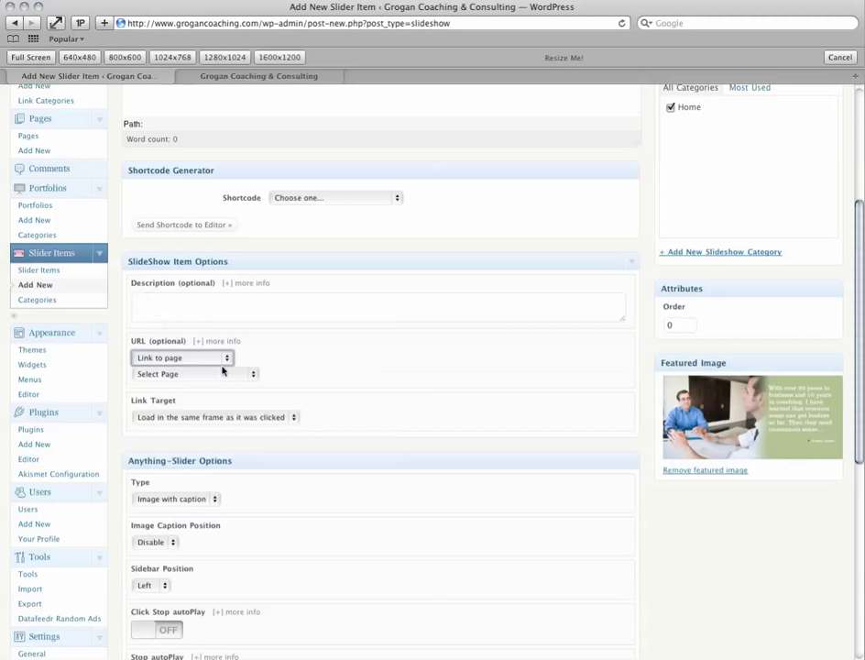
click(147, 376)
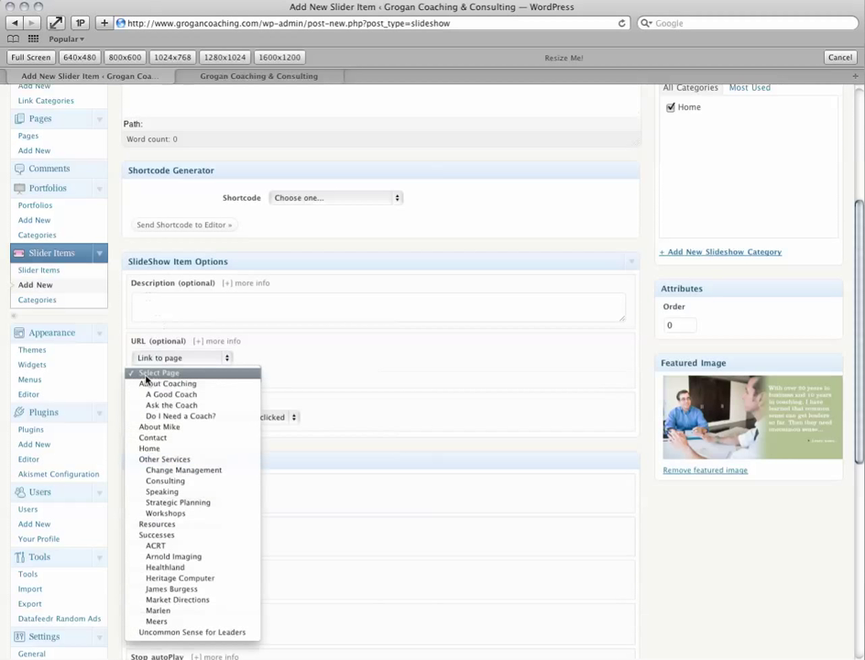
click(226, 632)
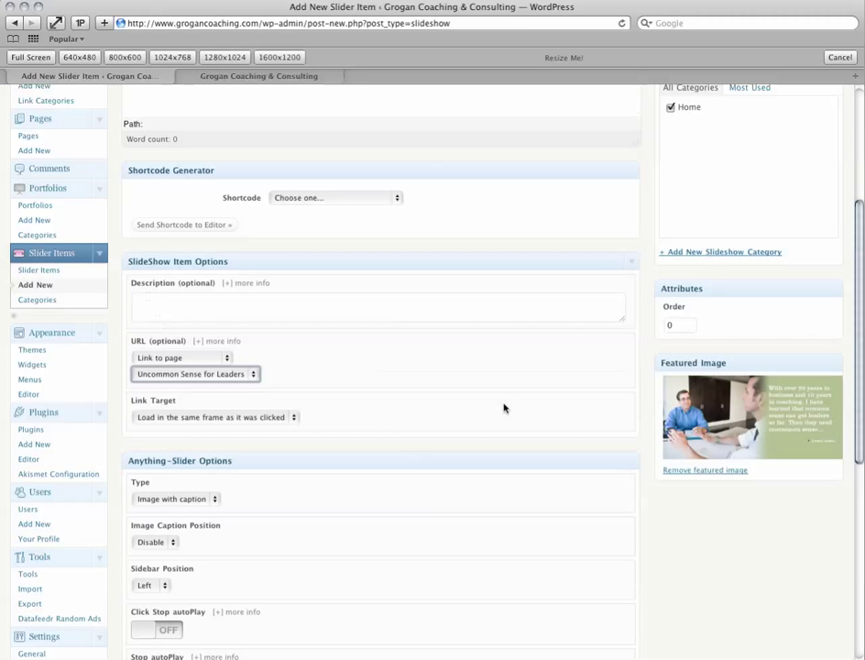
scroll(503, 408, up, 1)
scroll(503, 408, up, 2)
scroll(503, 408, up, 1)
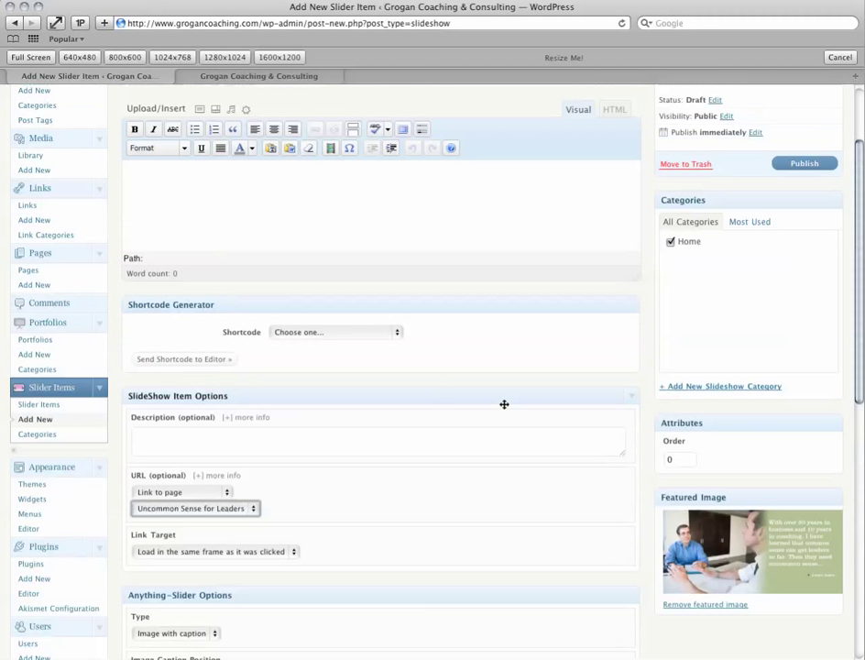
scroll(503, 408, up, 1)
scroll(503, 408, up, 1)
scroll(503, 408, up, 2)
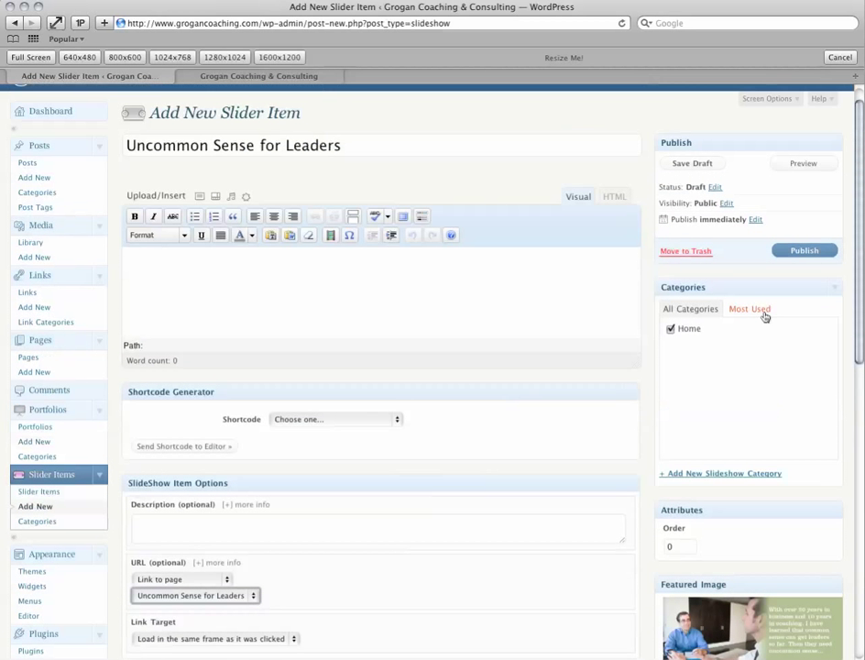
- Publish the new slider item and switch to the Grogan Coaching homepage tab
click(817, 251)
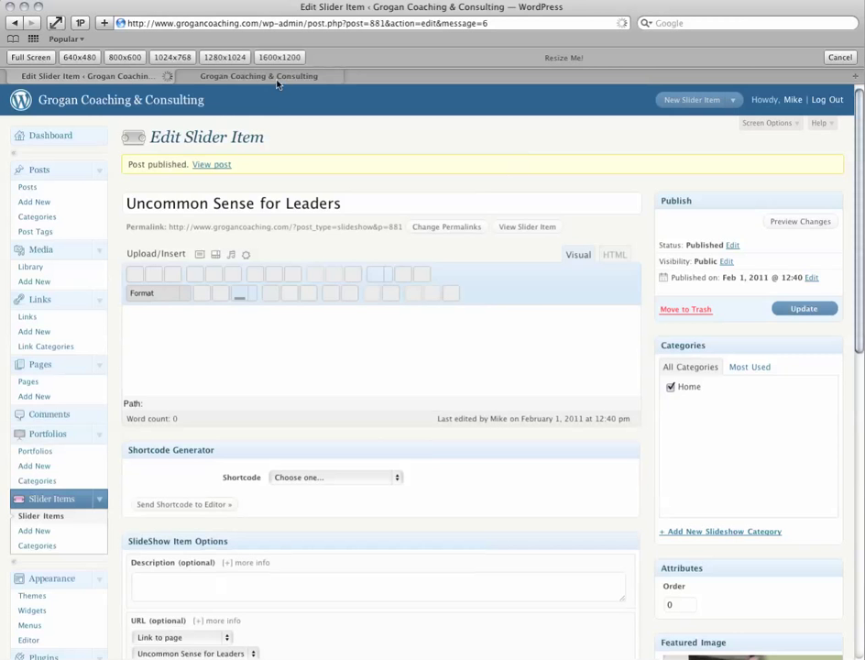
click(276, 79)
- Refresh the homepage with Cmd+R to pick up the new slide
key(super+r)
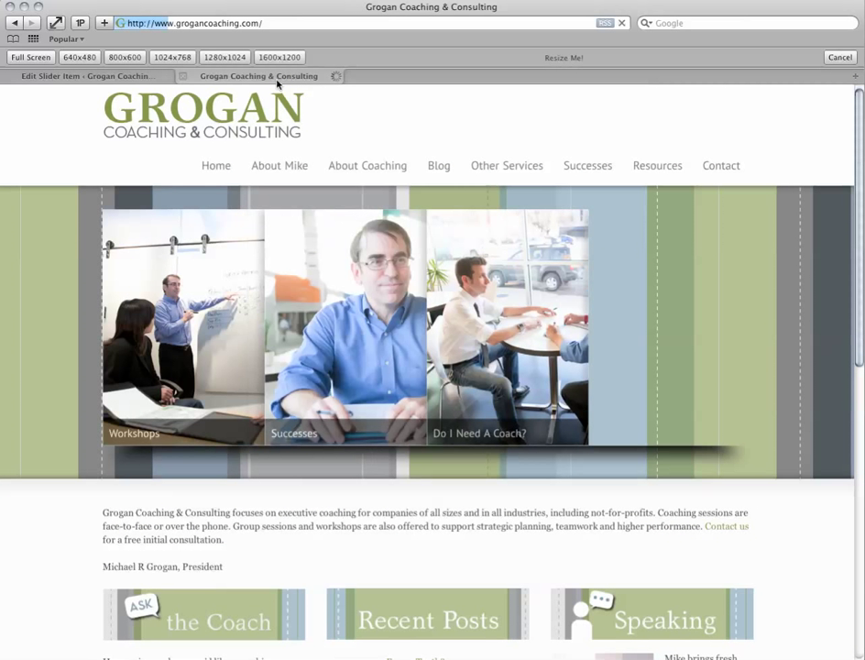